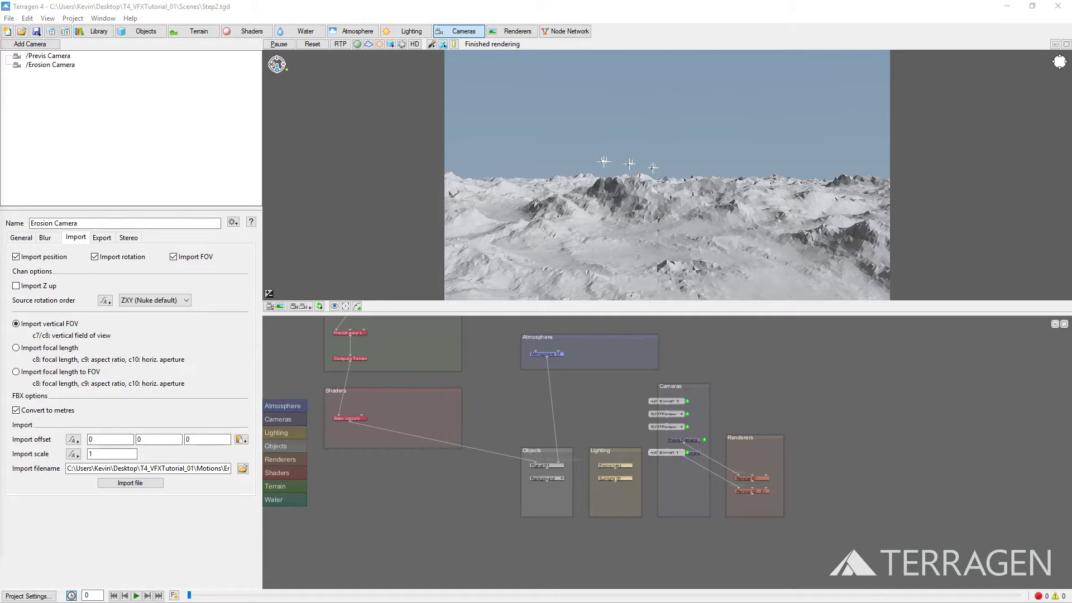
- In the Terrain network, delete the Simple shape shader, Fractal terrain and Fractal warp shader nodes
click(285, 486)
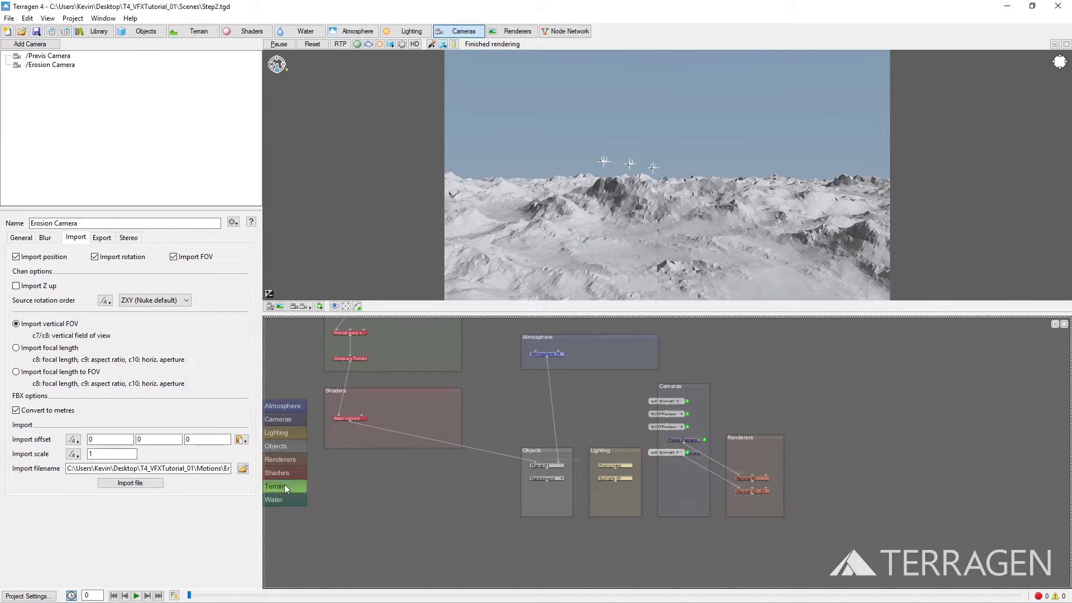
click(283, 485)
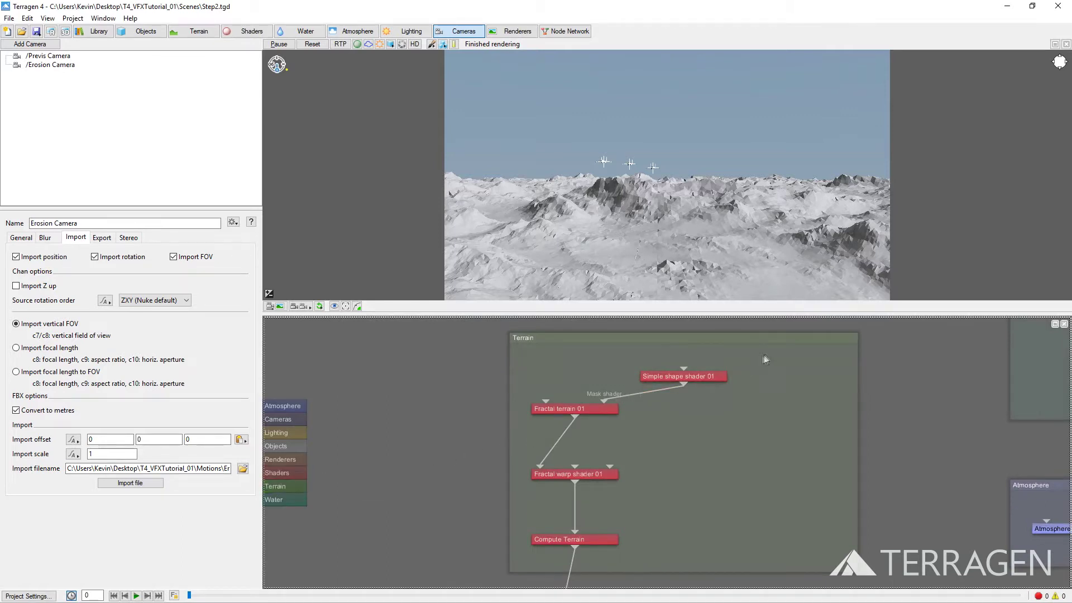
drag(765, 359, 528, 501)
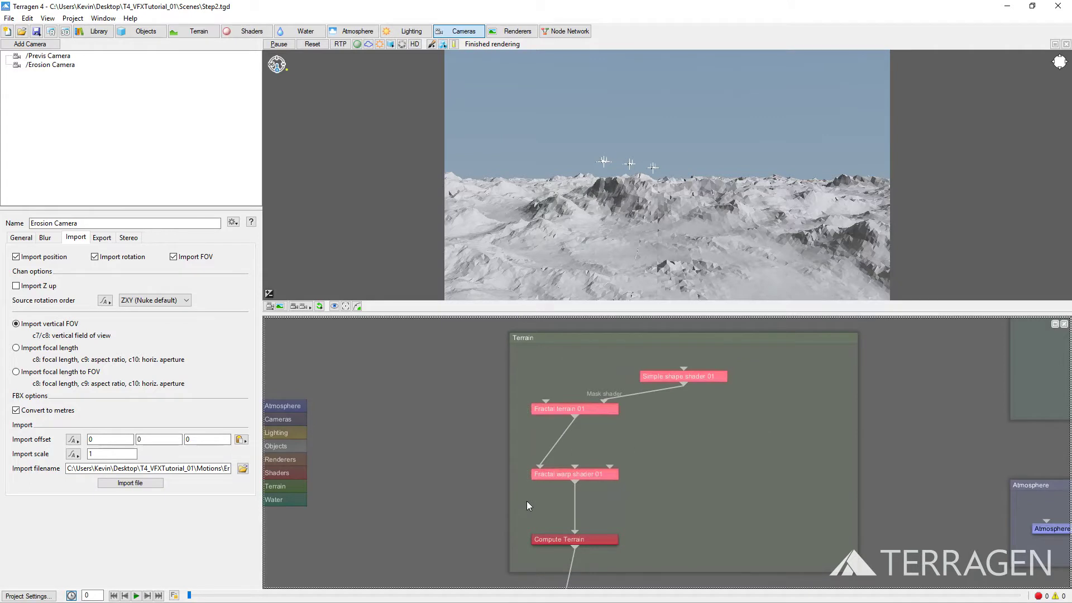
key(Delete)
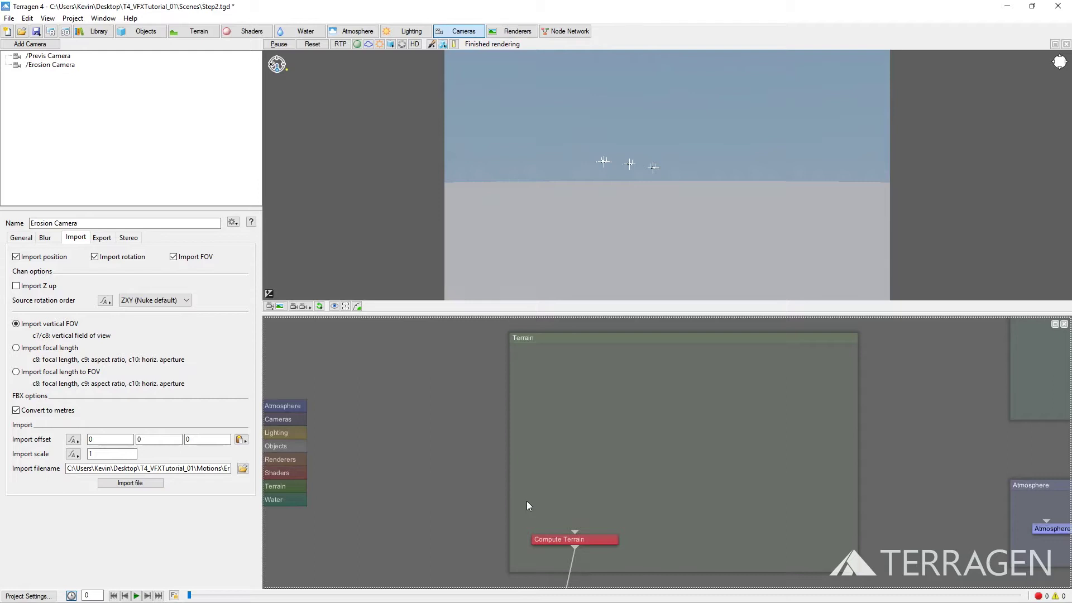
- Add a Heightfield (load file) terrain using HF_Terrain_58000m.exr from the Images folder
click(174, 32)
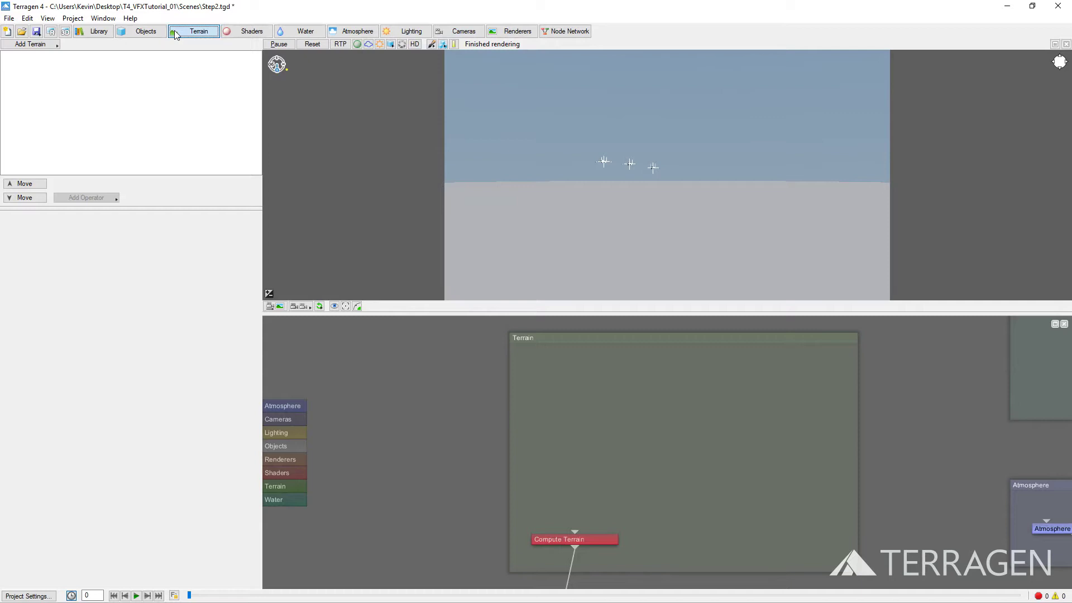
click(49, 51)
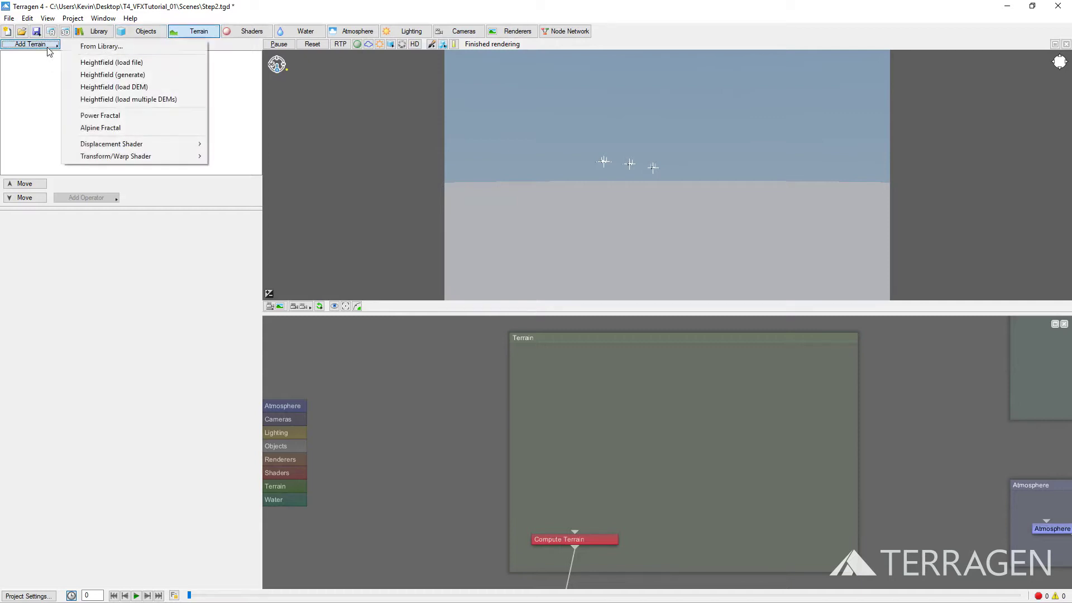
click(101, 61)
click(184, 51)
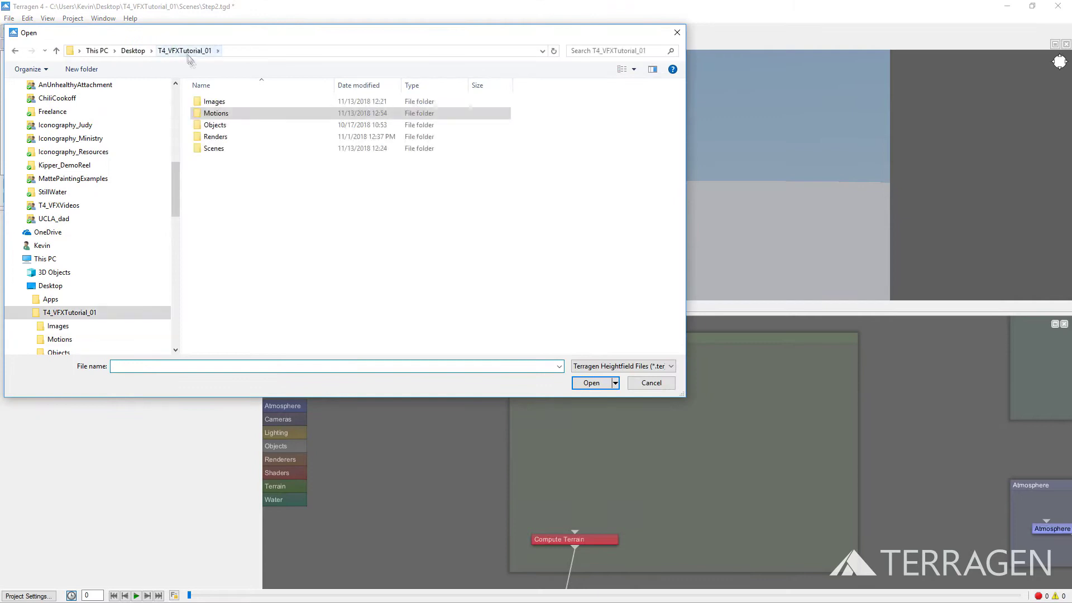
double_click(209, 102)
click(624, 366)
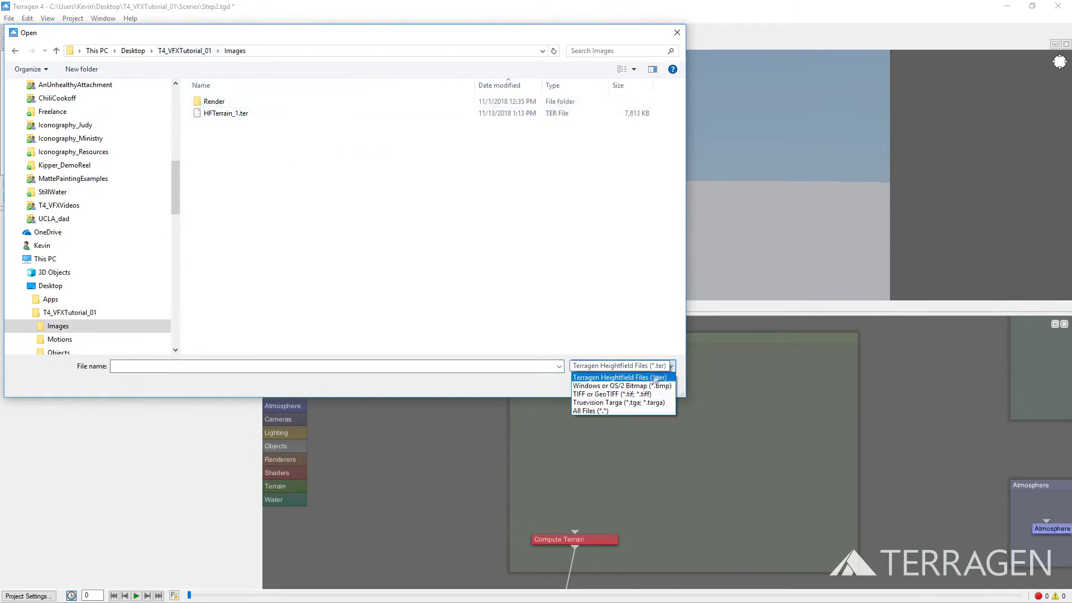
click(614, 413)
click(245, 114)
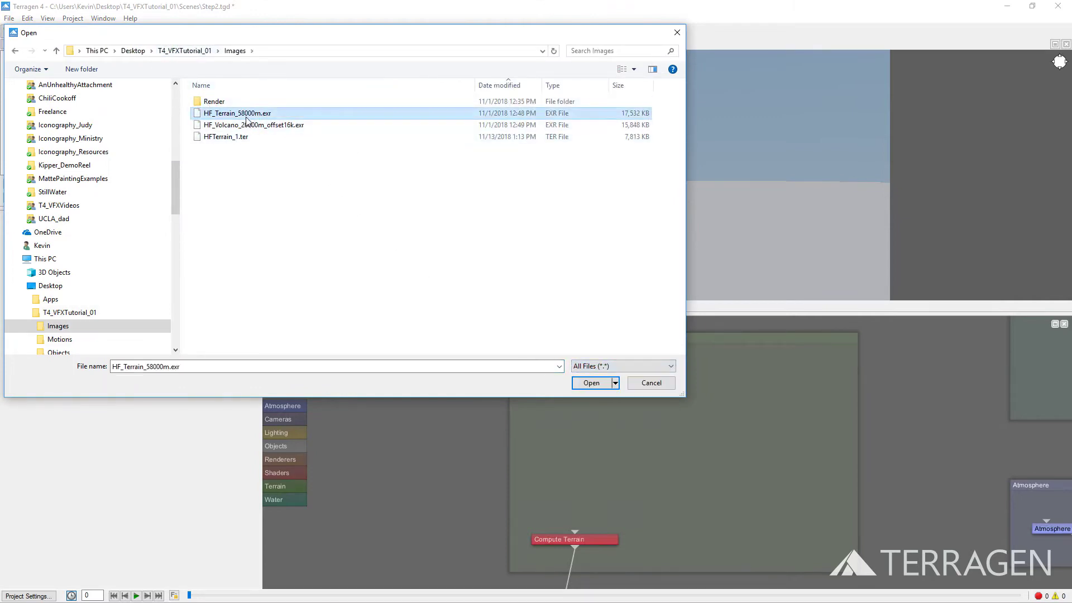
click(590, 383)
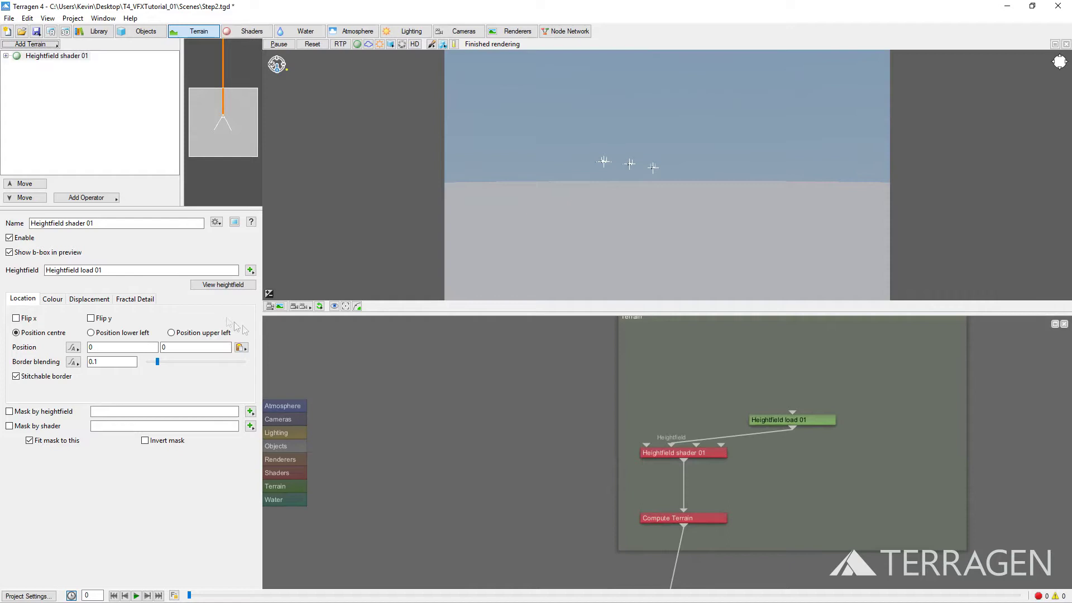
- Uncheck Add fractal detail on Heightfield shader 01, then select Heightfield load 01 to view its settings
click(136, 299)
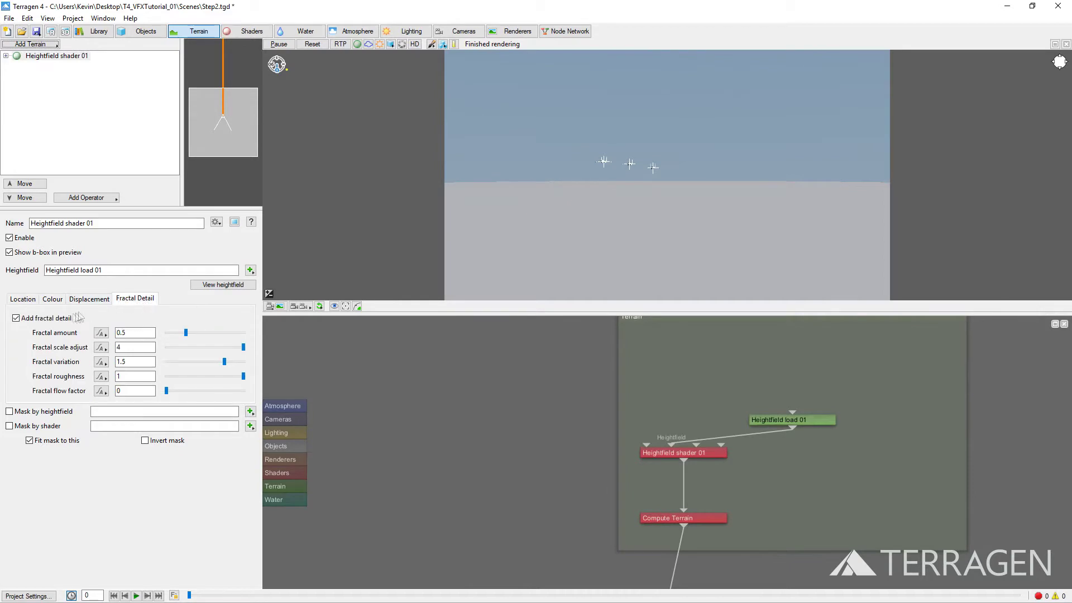
click(49, 320)
click(7, 56)
click(56, 66)
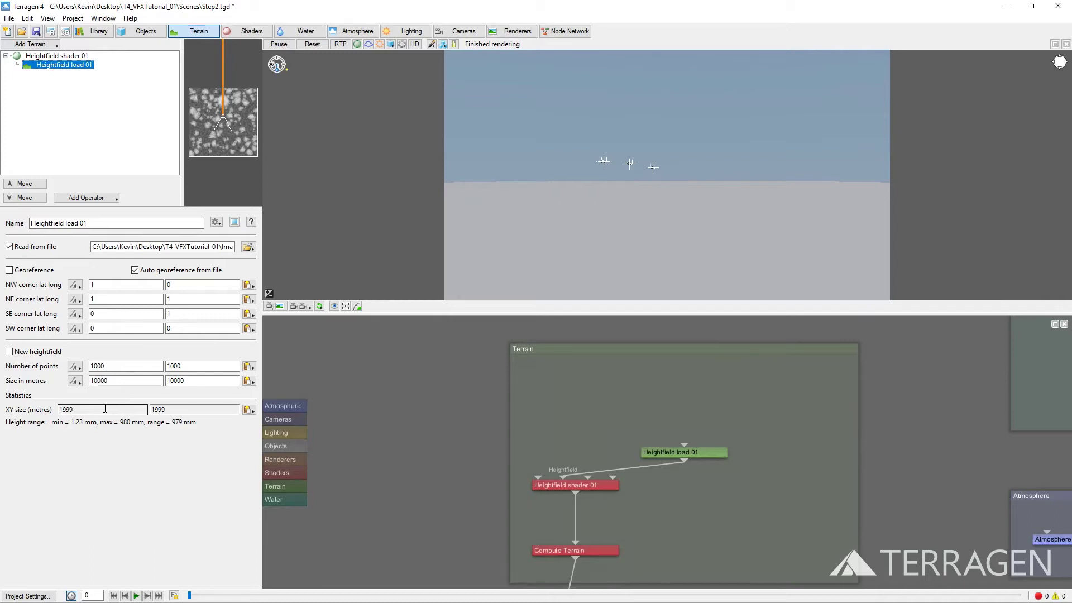
- Add a Heightfield resize operator set to 58000 × 58000 metres with Re-scale vertical checked
click(89, 199)
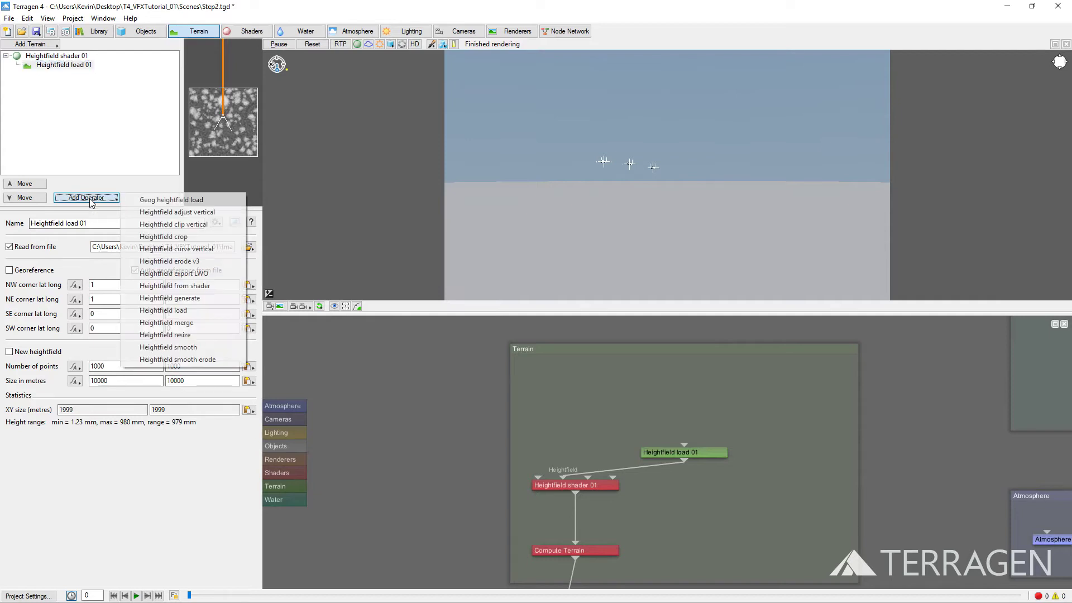
click(166, 336)
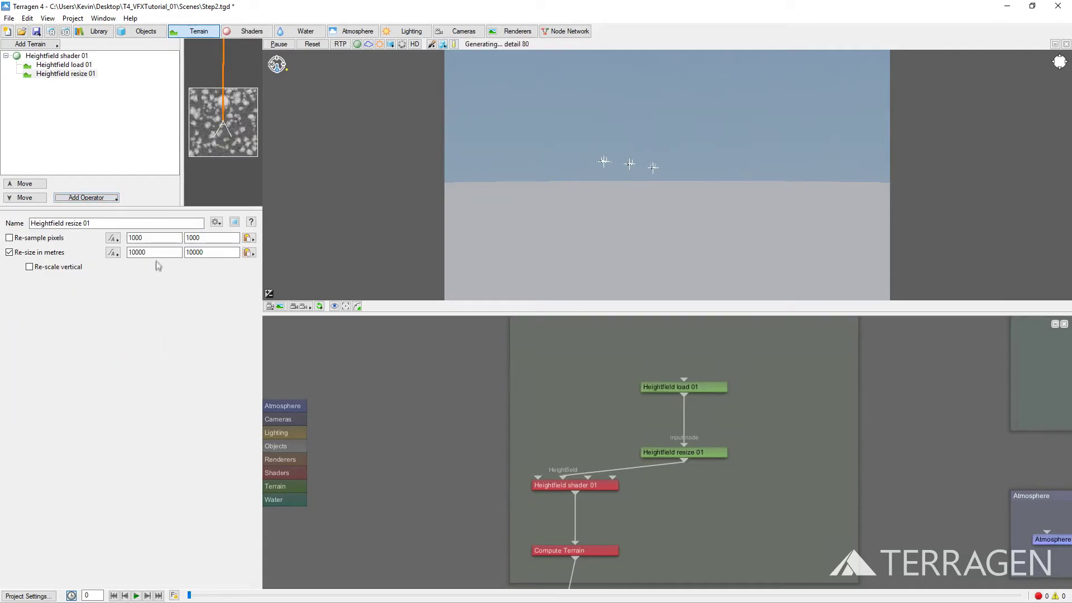
drag(170, 253, 101, 255)
text(58000)
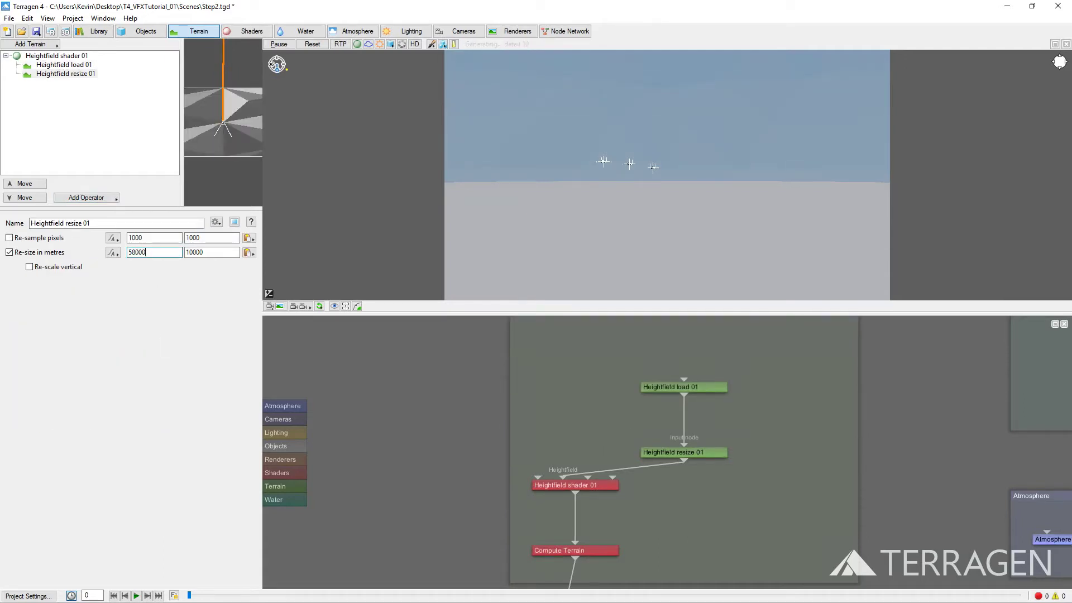
key(Tab)
text(58000)
key(Tab)
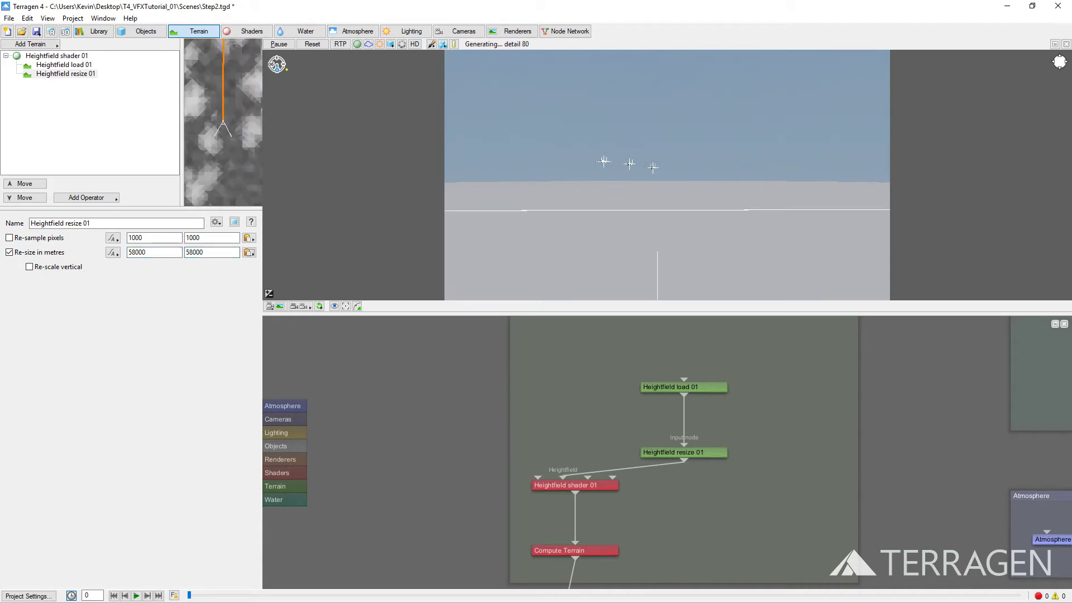
click(29, 267)
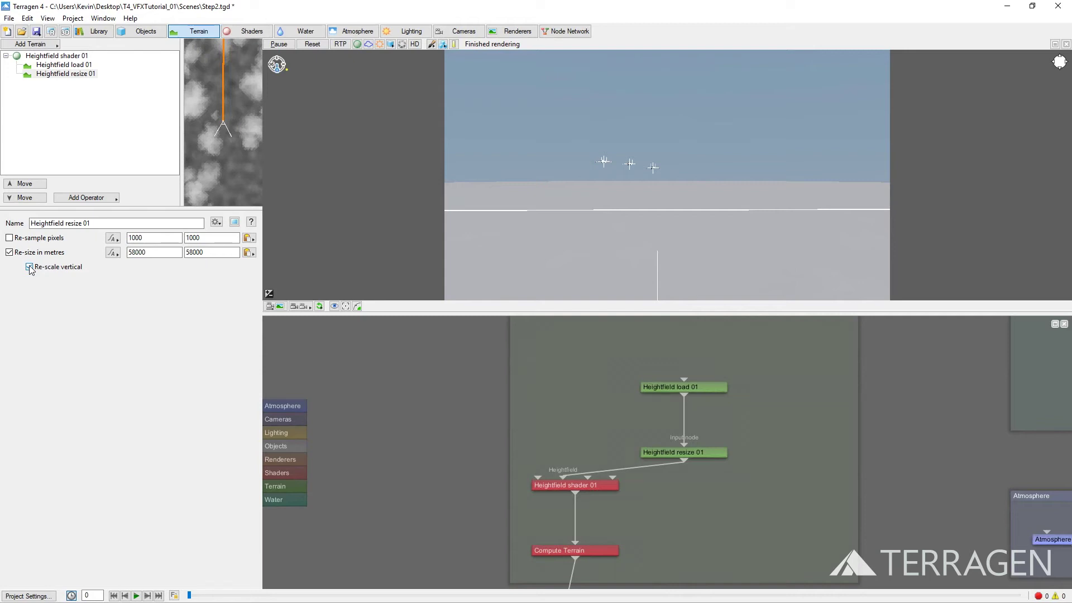
- Add Heightfield adjust vertical with height range 2182 to -142, Multiply height by and Add height off
click(85, 199)
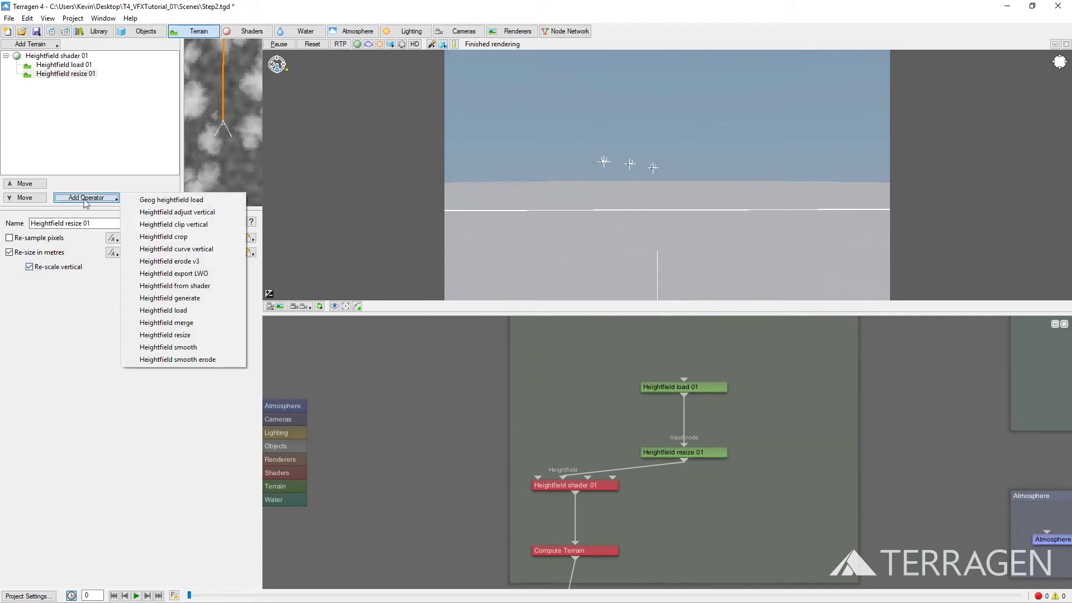
click(156, 215)
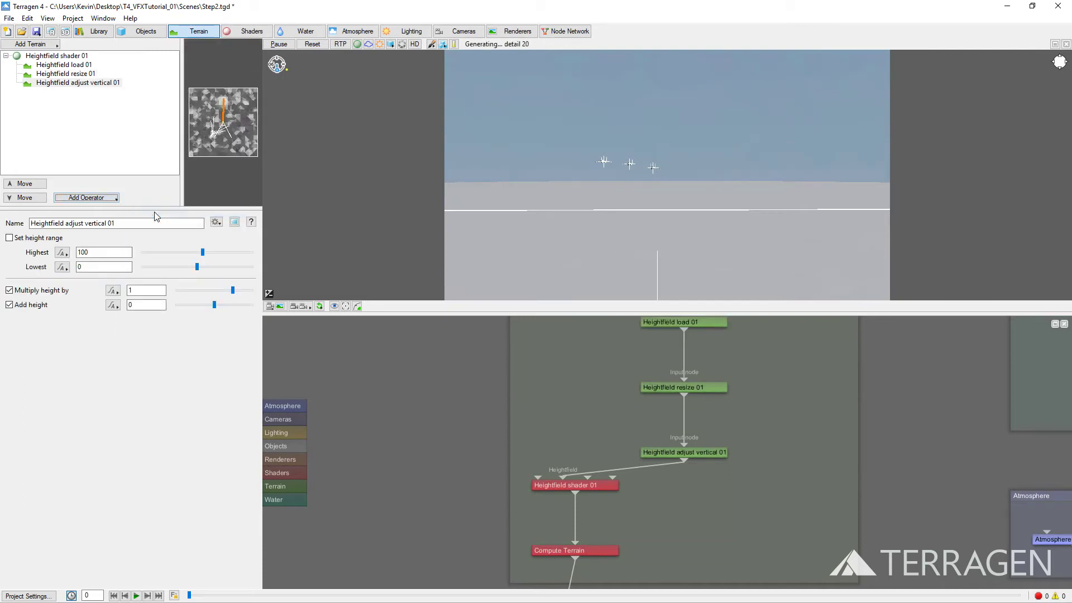
double_click(78, 253)
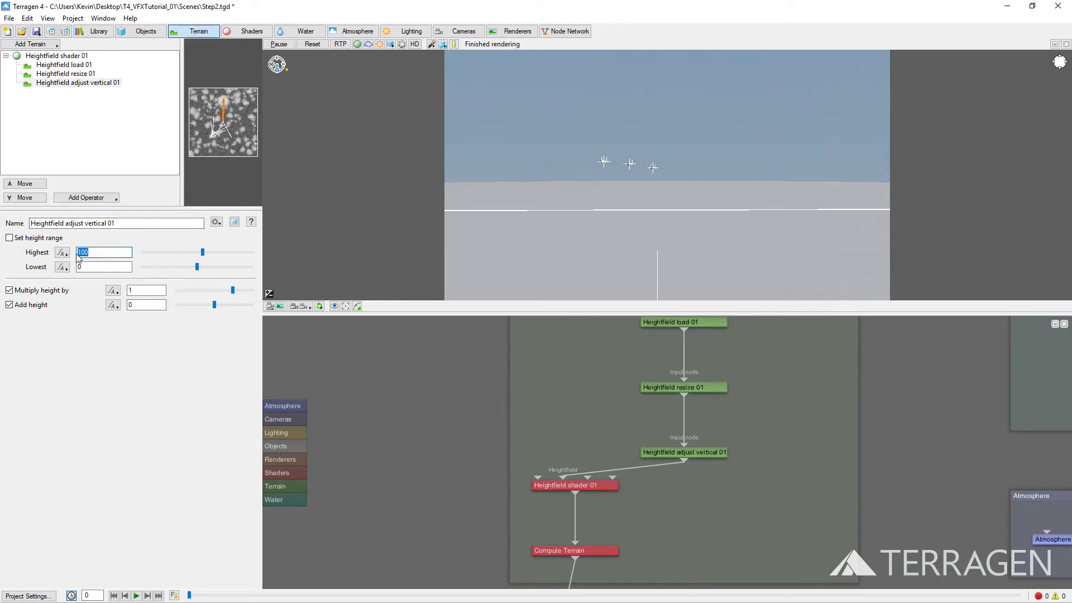
text(2182)
key(Tab)
text(-142)
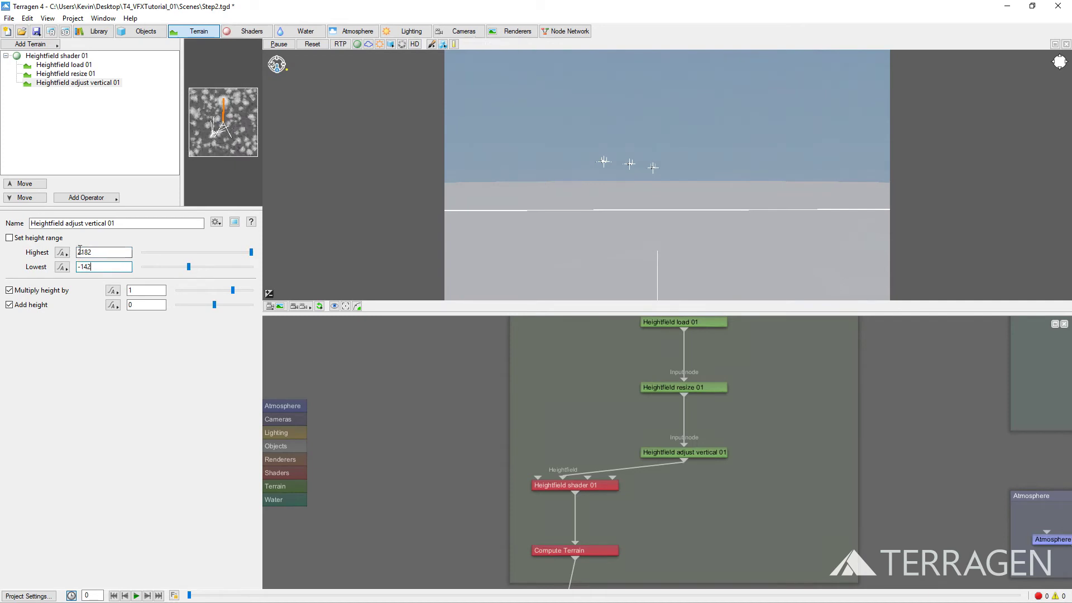
click(10, 238)
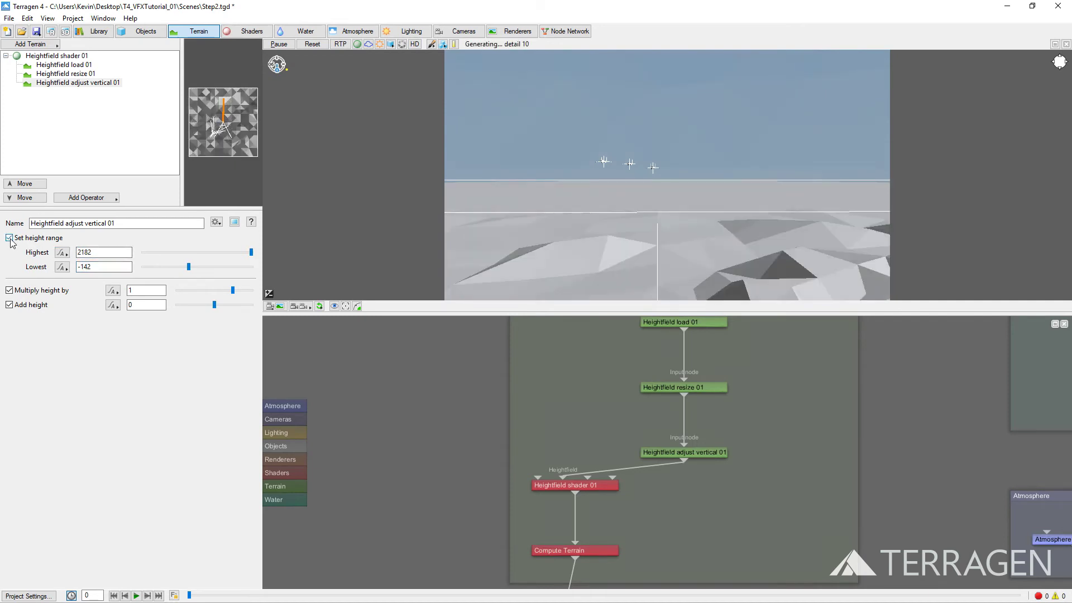
click(10, 291)
click(10, 305)
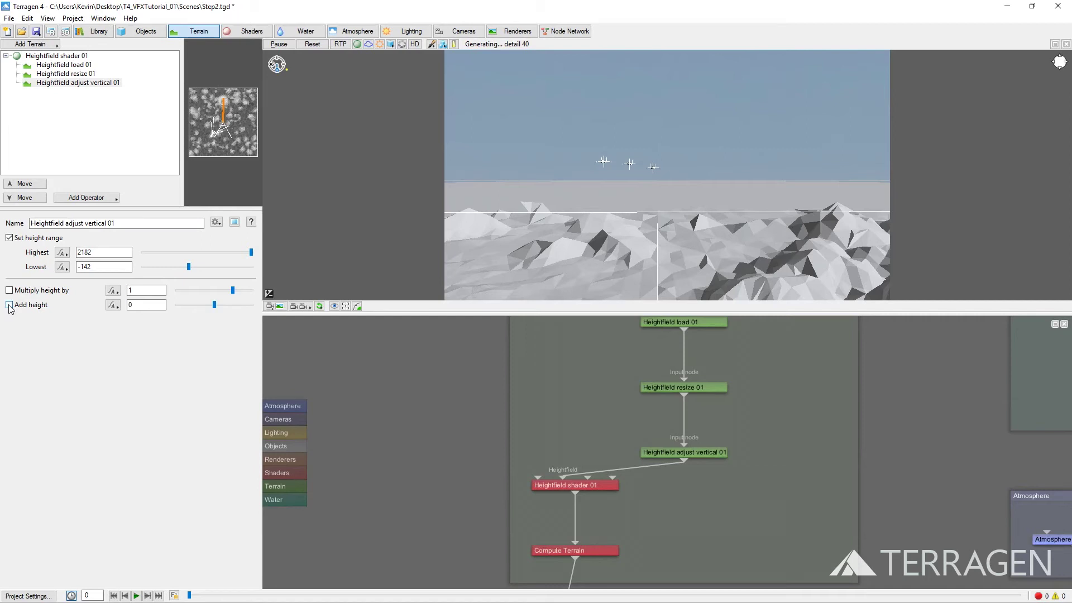
- Play the timeline to run the camera animation over the heightfield mountains
click(136, 596)
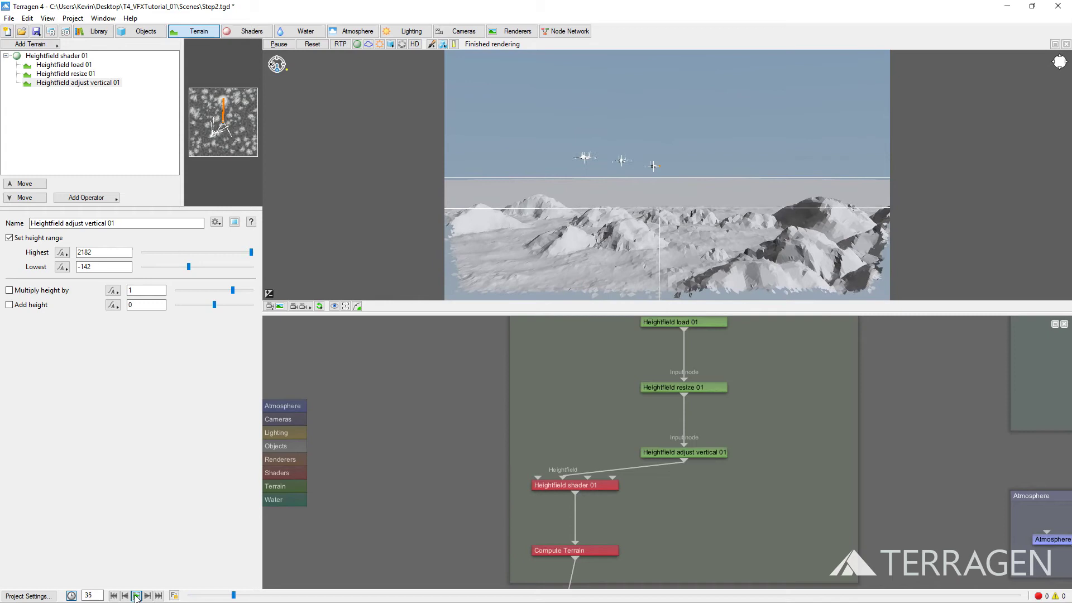